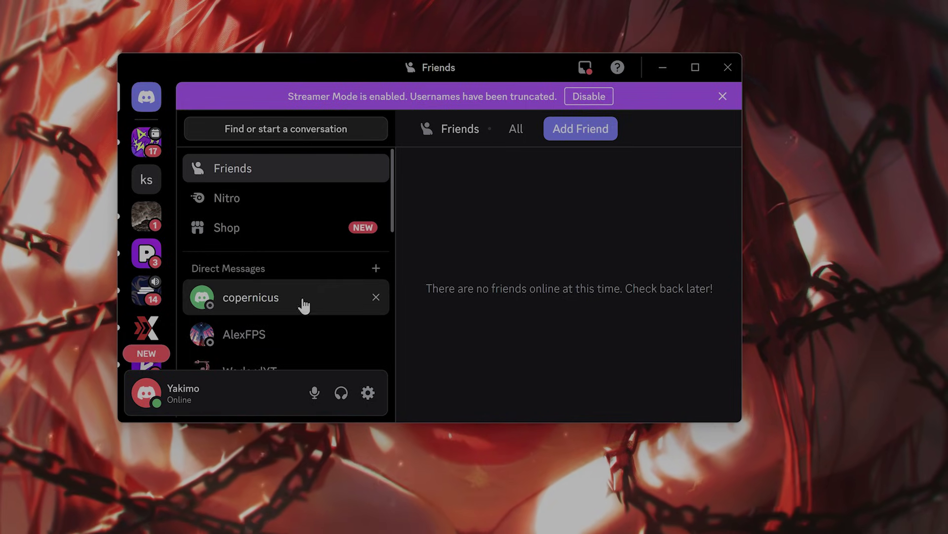
# Step: Open Windows Settings and go to the microphone permissions under Privacy & security
pyautogui.click(138, 524)
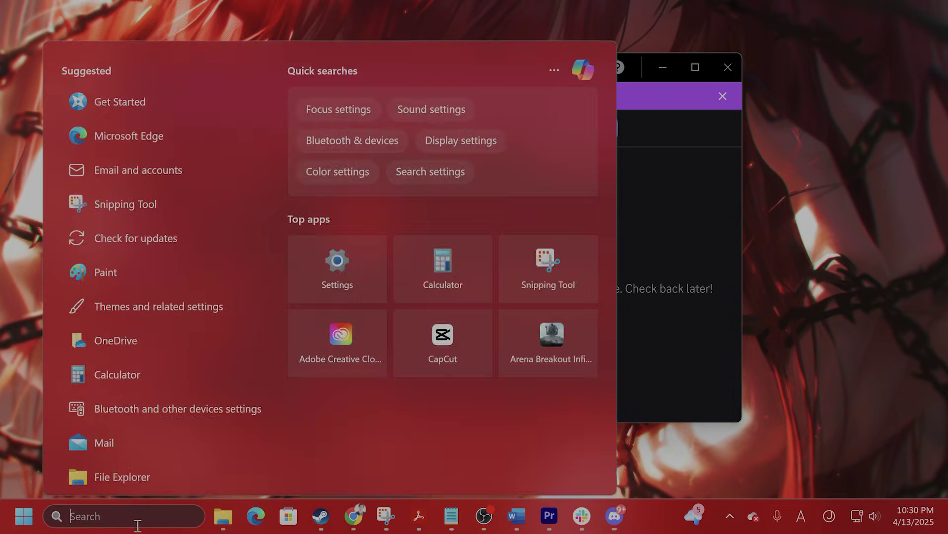
pyautogui.write('settings')
pyautogui.click(187, 127)
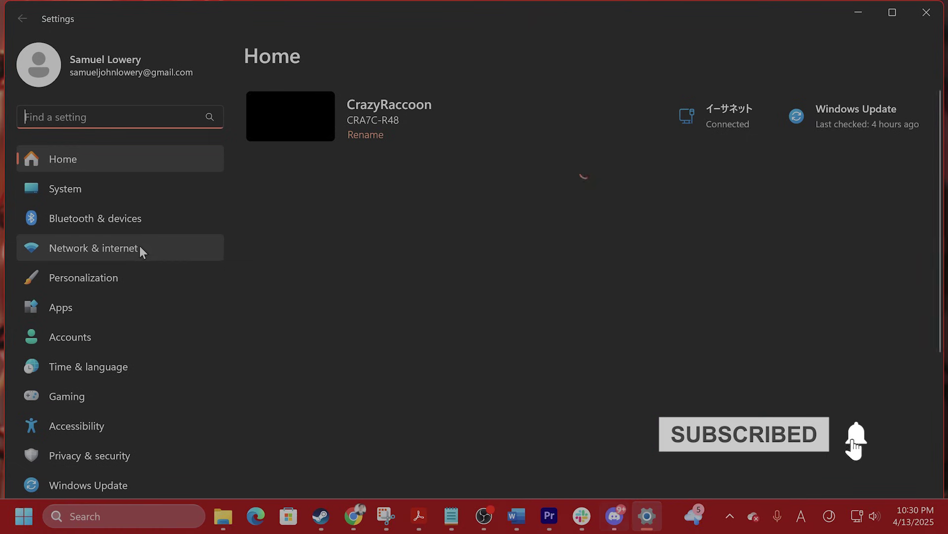
pyautogui.click(149, 457)
pyautogui.scroll(-4, 514, 238)
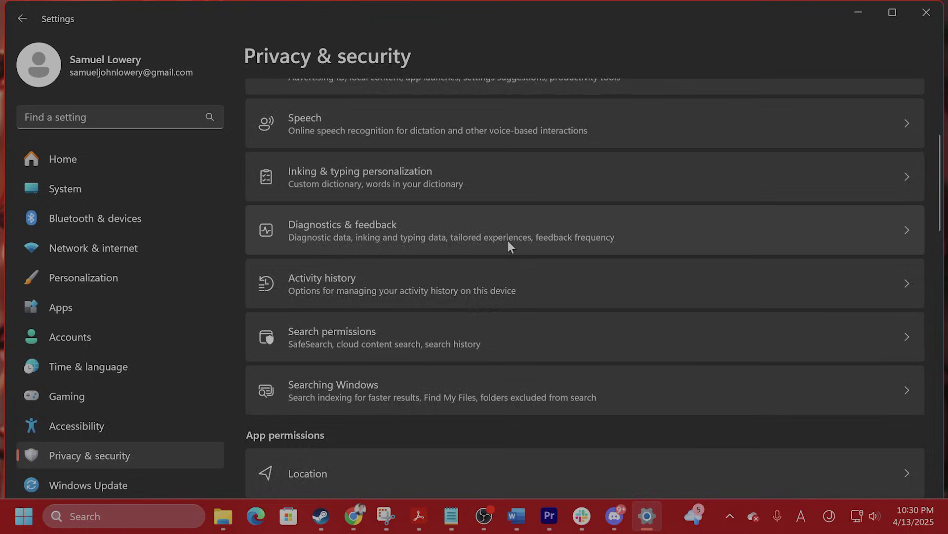
pyautogui.scroll(-4, 506, 242)
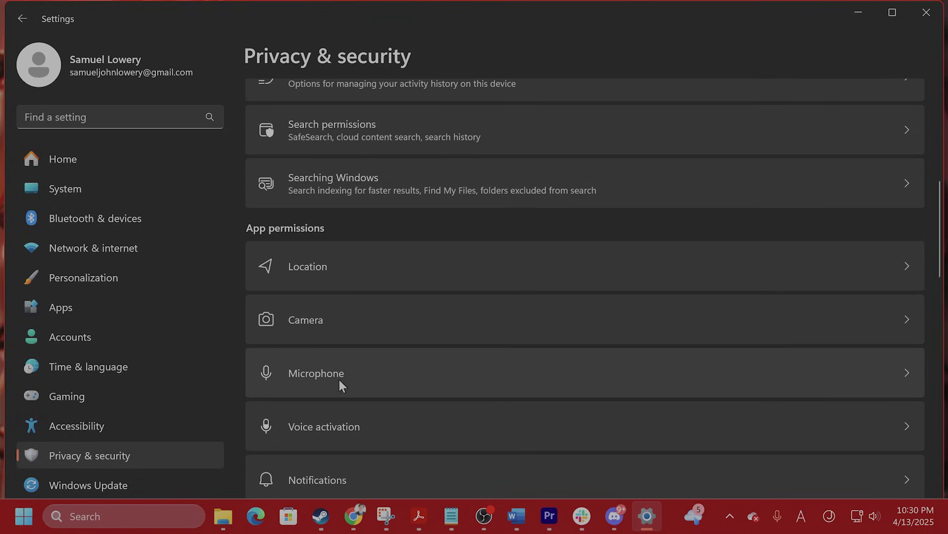
pyautogui.click(364, 379)
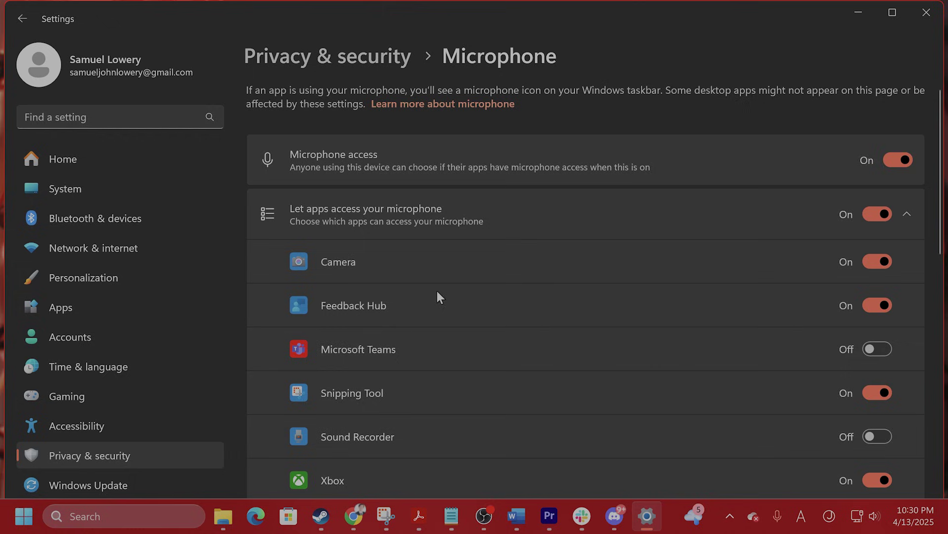
# Step: Check the microphone access permissions for apps and desktop apps, including Discord, and close Settings
pyautogui.scroll(-5, 566, 223)
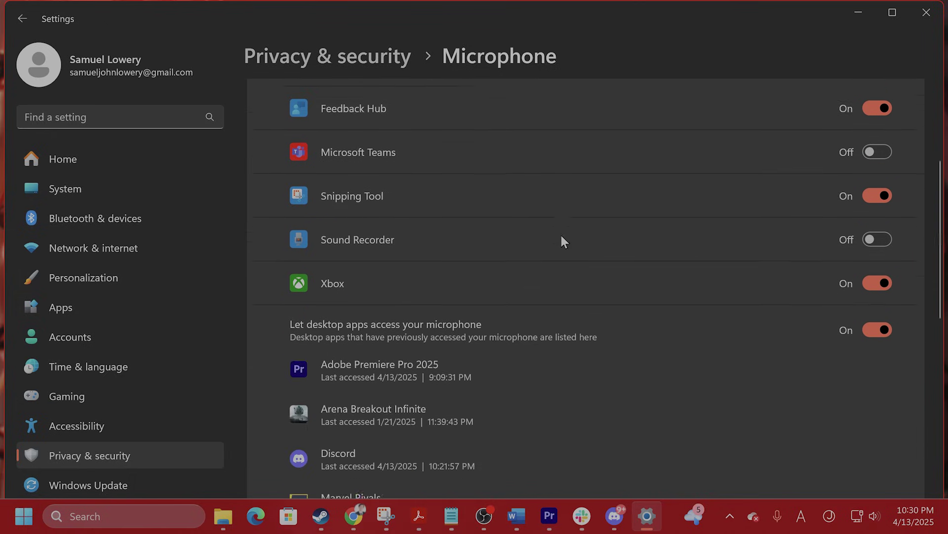
pyautogui.scroll(-1, 559, 241)
pyautogui.scroll(3, 470, 322)
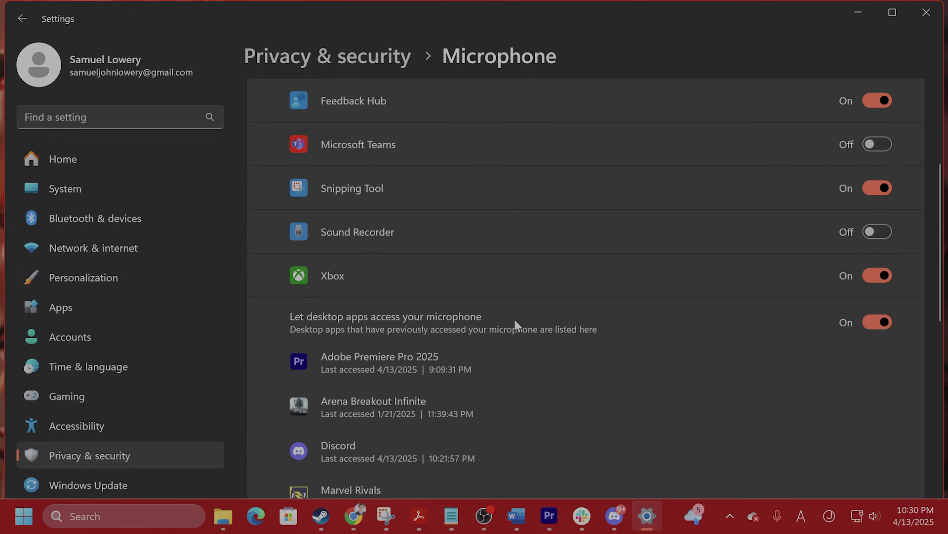
pyautogui.scroll(-1, 498, 330)
pyautogui.scroll(-4, 737, 305)
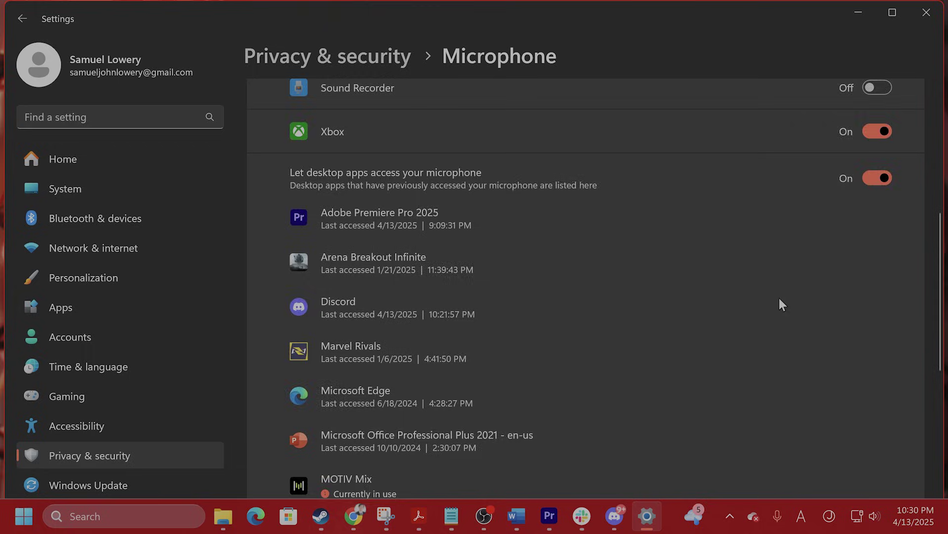
pyautogui.scroll(-3, 558, 310)
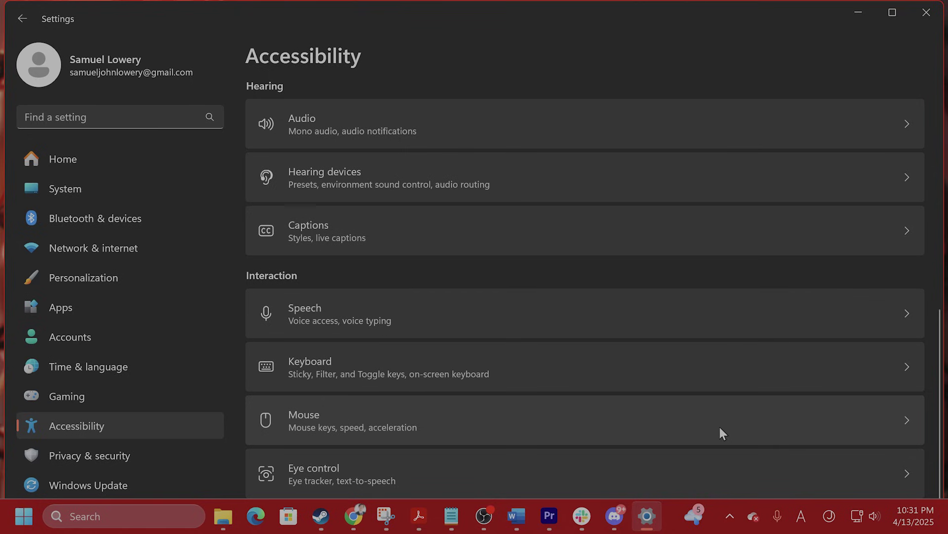
pyautogui.click(922, 14)
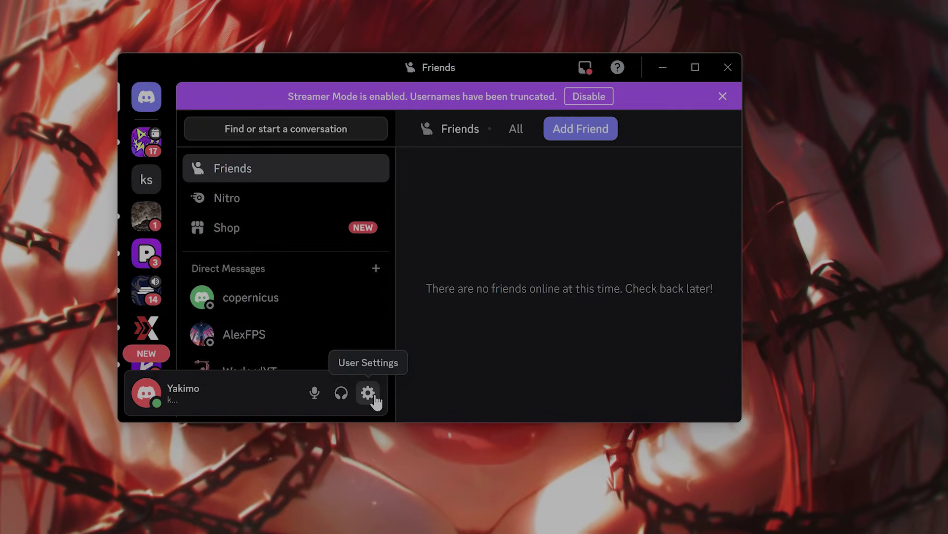
# Step: Open the Voice & Video page of Discord's user settings
pyautogui.click(375, 394)
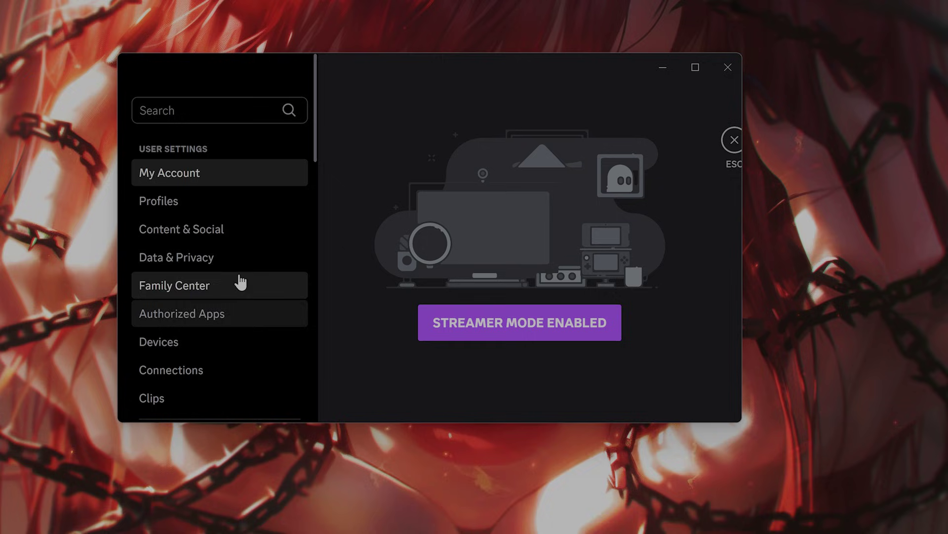
pyautogui.scroll(-2, 241, 289)
pyautogui.scroll(-4, 241, 304)
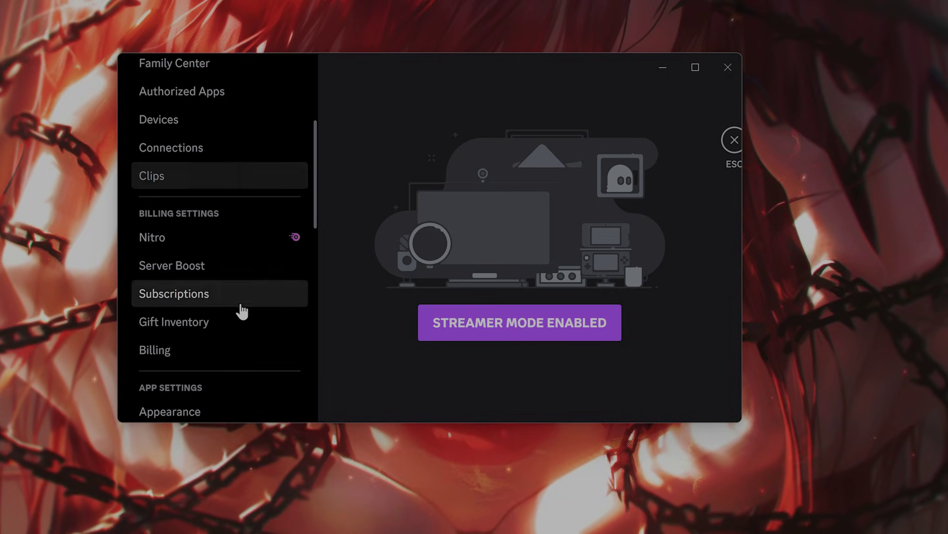
pyautogui.scroll(-3, 244, 321)
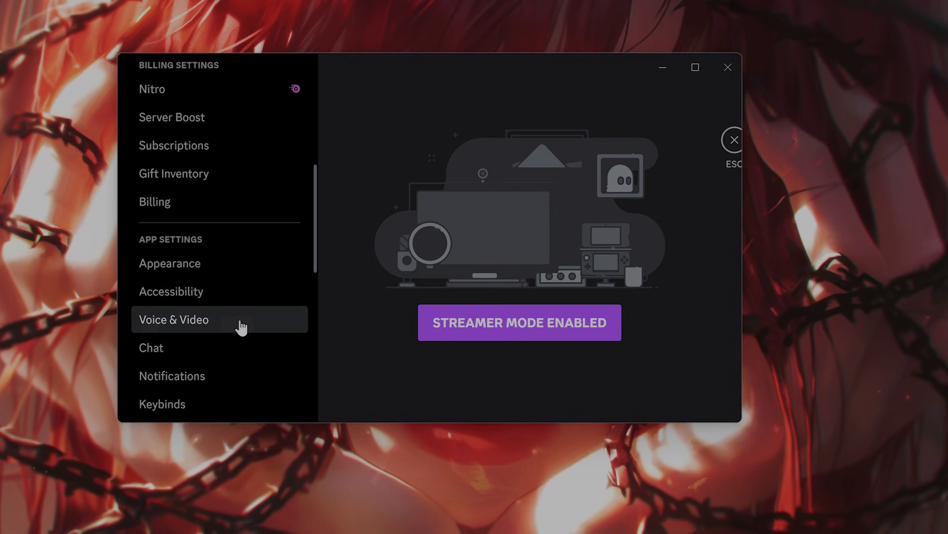
pyautogui.click(241, 322)
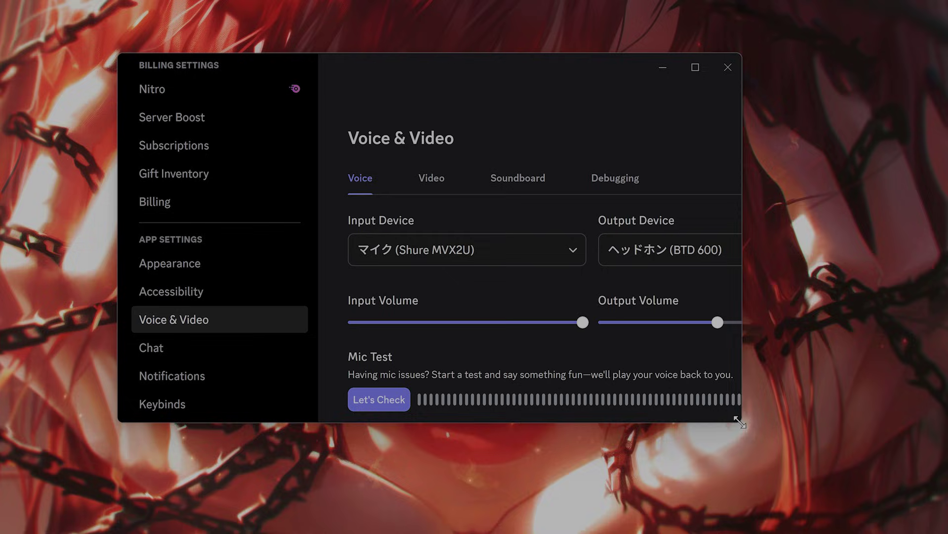
# Step: Enlarge the Discord window and view the available input devices without changing the selection
pyautogui.moveTo(741, 422); pyautogui.dragTo(903, 526)
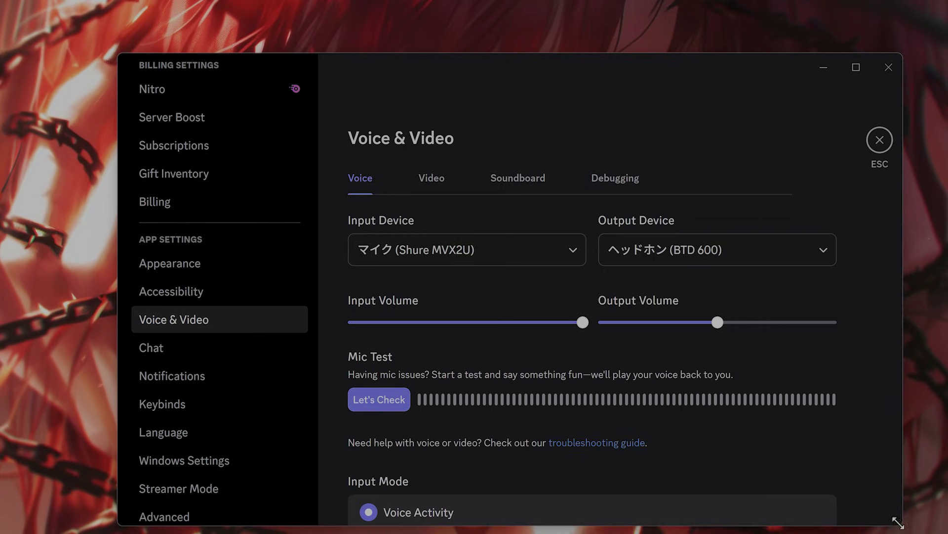
pyautogui.click(576, 247)
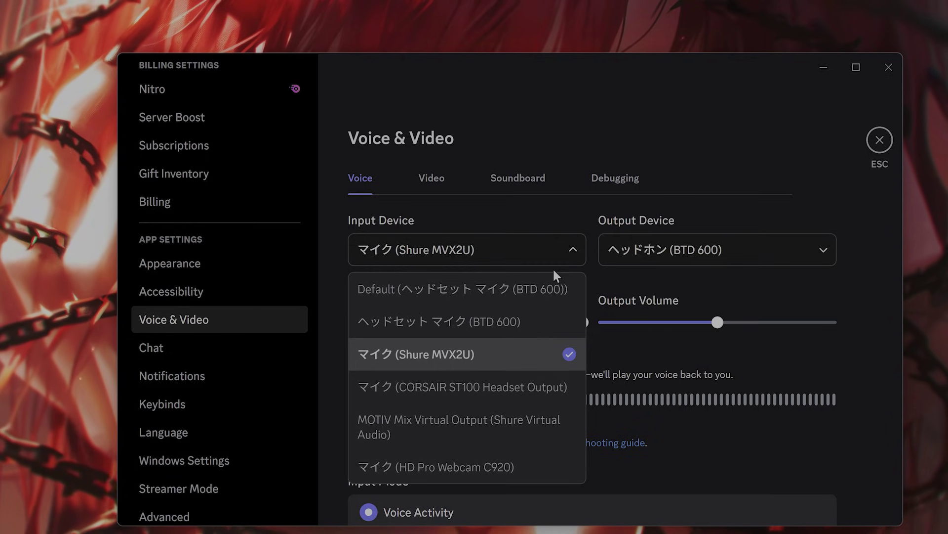
pyautogui.click(887, 396)
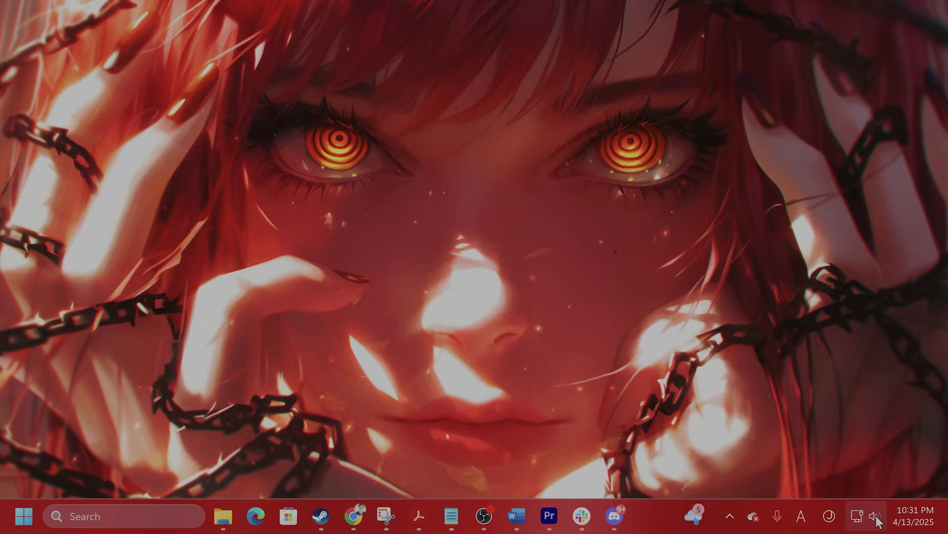
# Step: Open the Windows sound settings and review the output devices, input devices and advanced options
pyautogui.rightClick(876, 518)
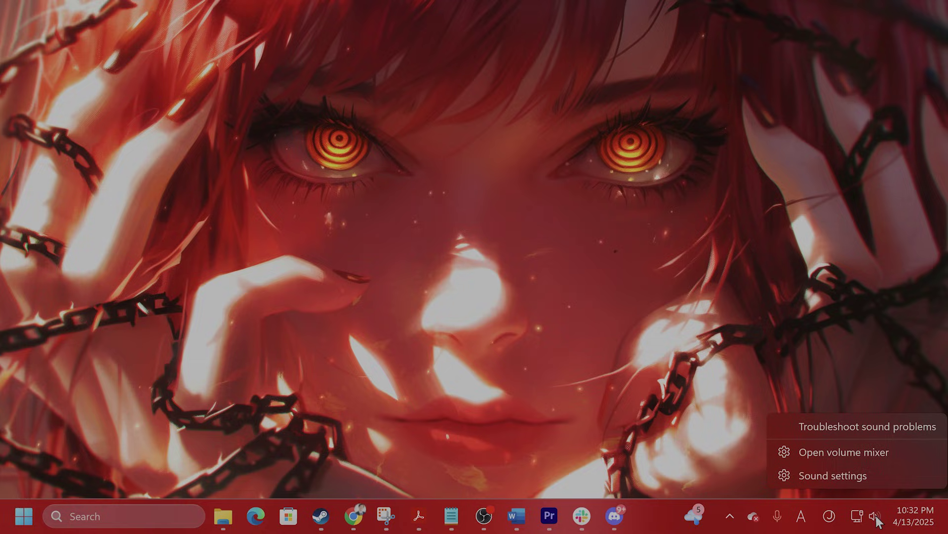
pyautogui.click(855, 476)
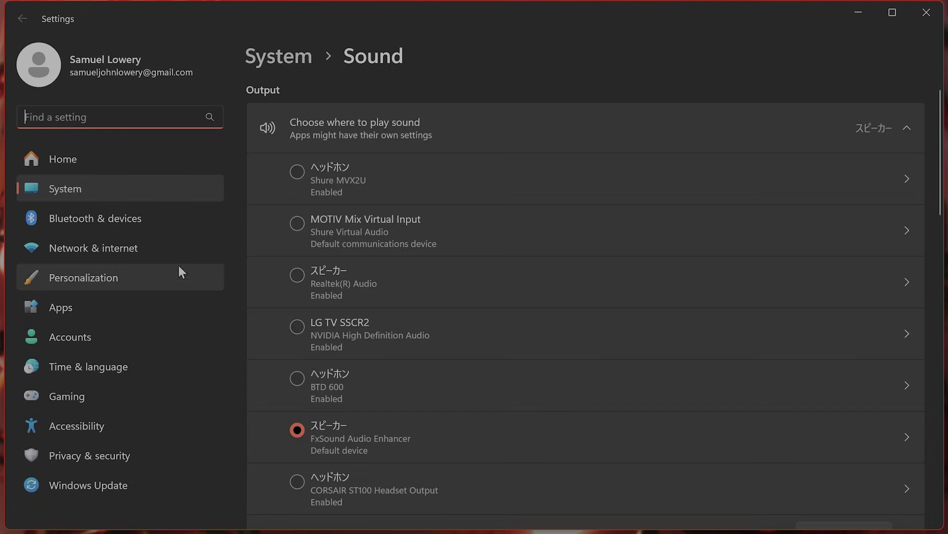
pyautogui.scroll(-6, 394, 209)
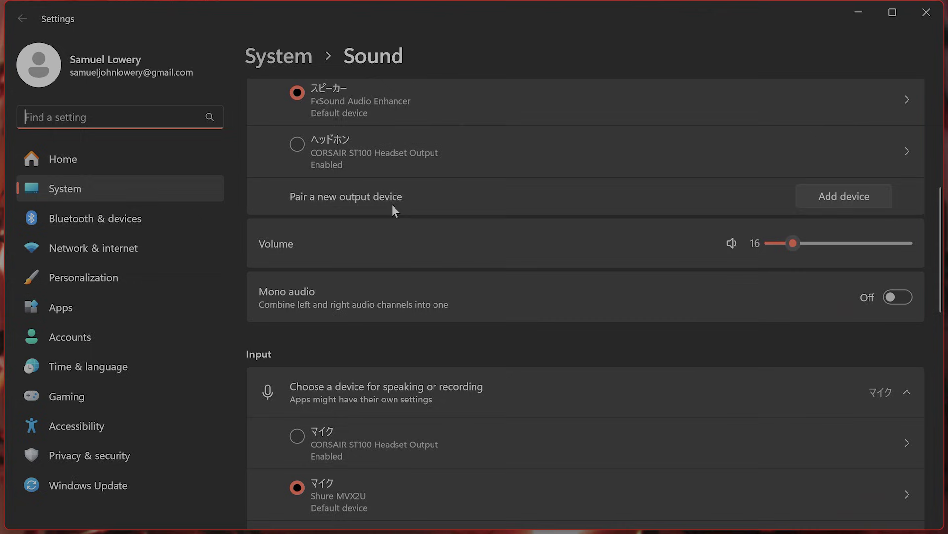
pyautogui.scroll(-1, 326, 336)
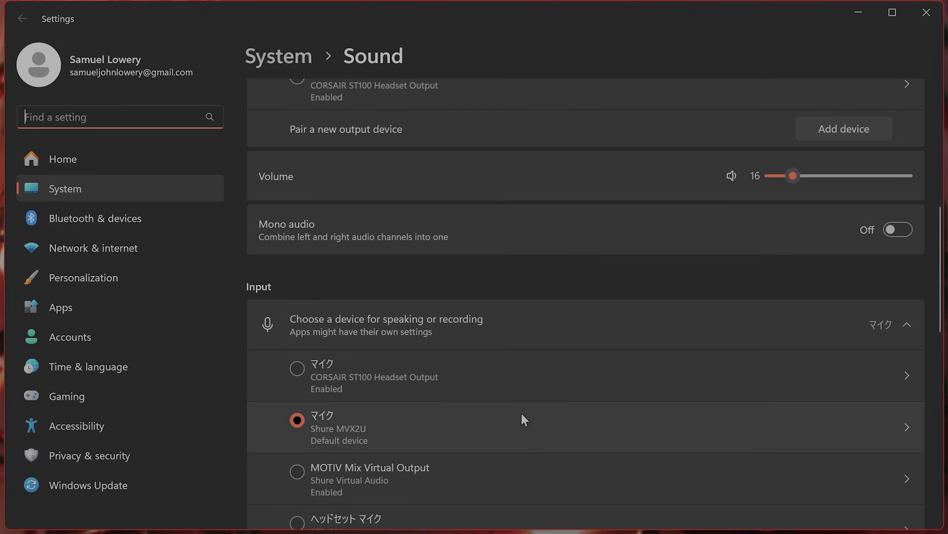
pyautogui.scroll(-2, 482, 386)
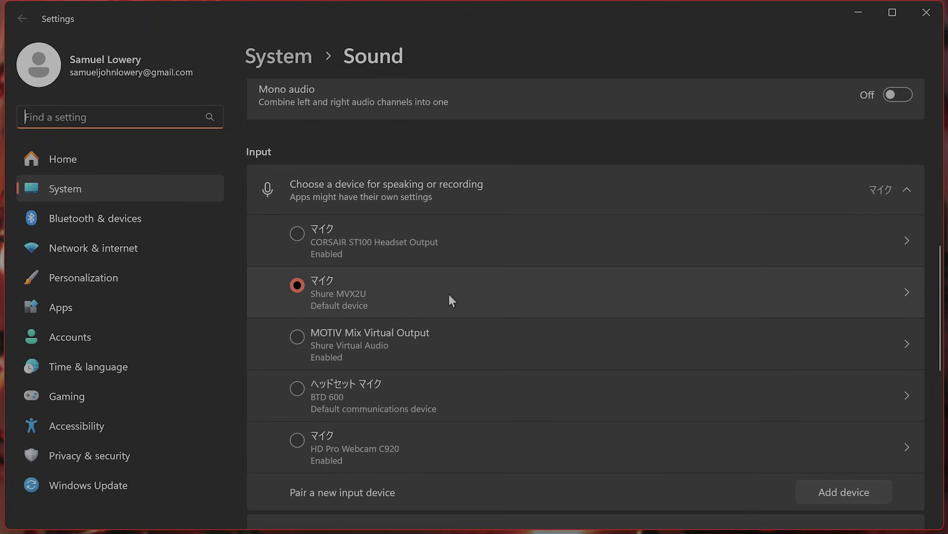
pyautogui.scroll(-4, 449, 290)
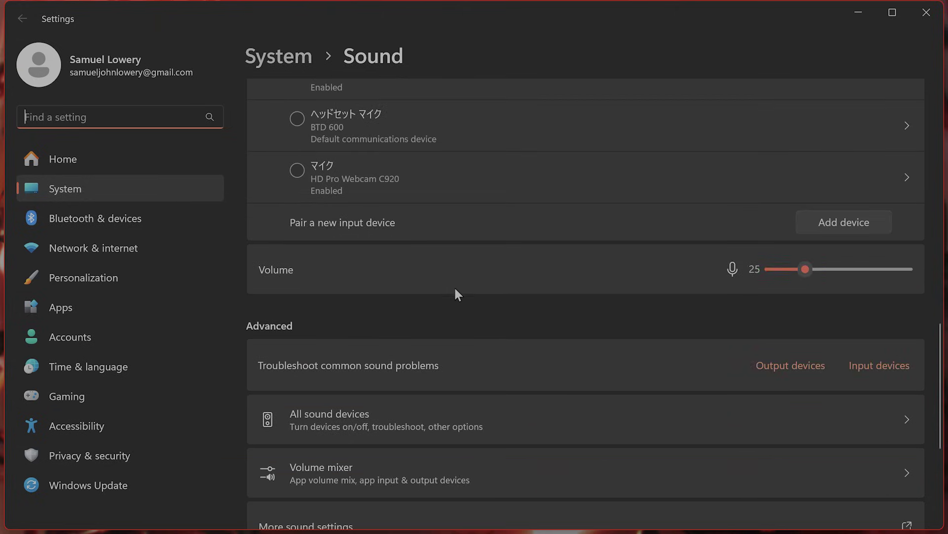
pyautogui.scroll(-4, 458, 288)
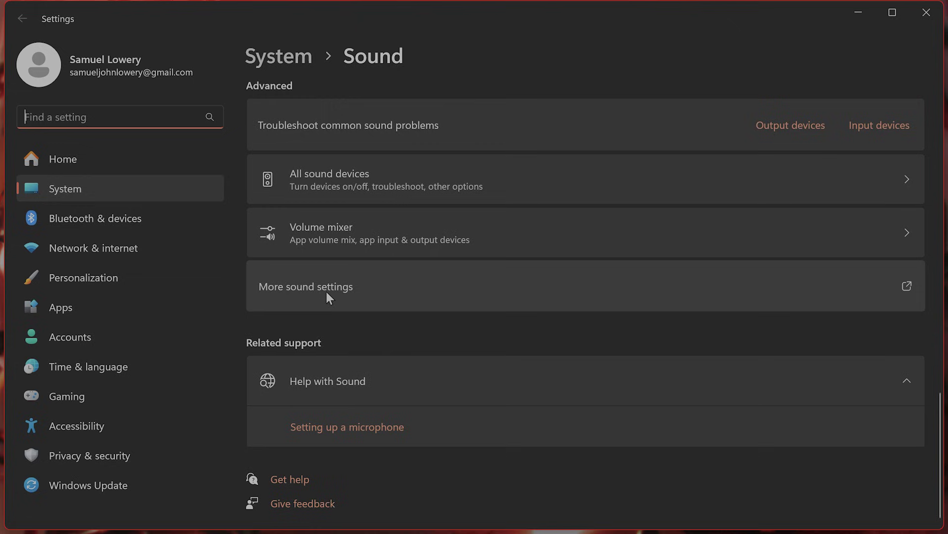
# Step: Open More sound settings, inspect the available actions for the BTD 600 playback device, and cancel out of the sound settings
pyautogui.click(374, 302)
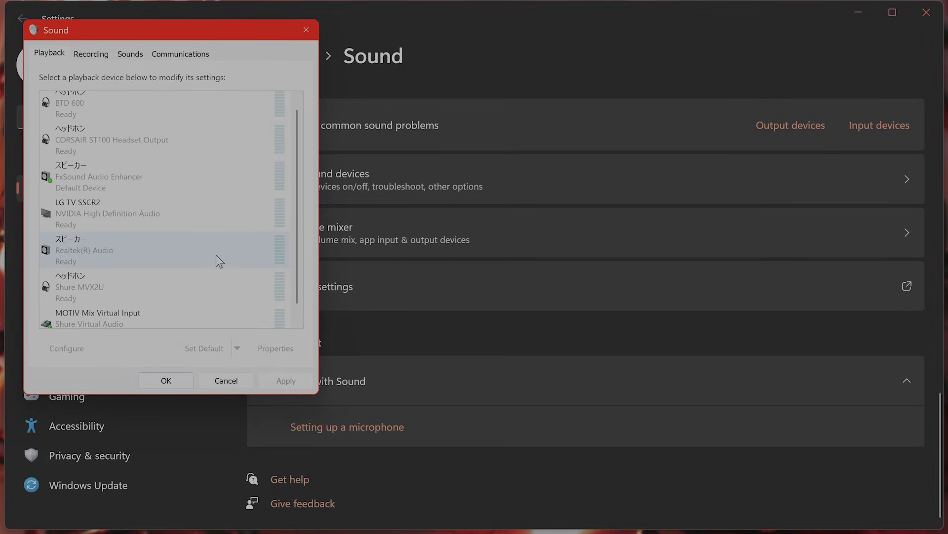
pyautogui.click(151, 116)
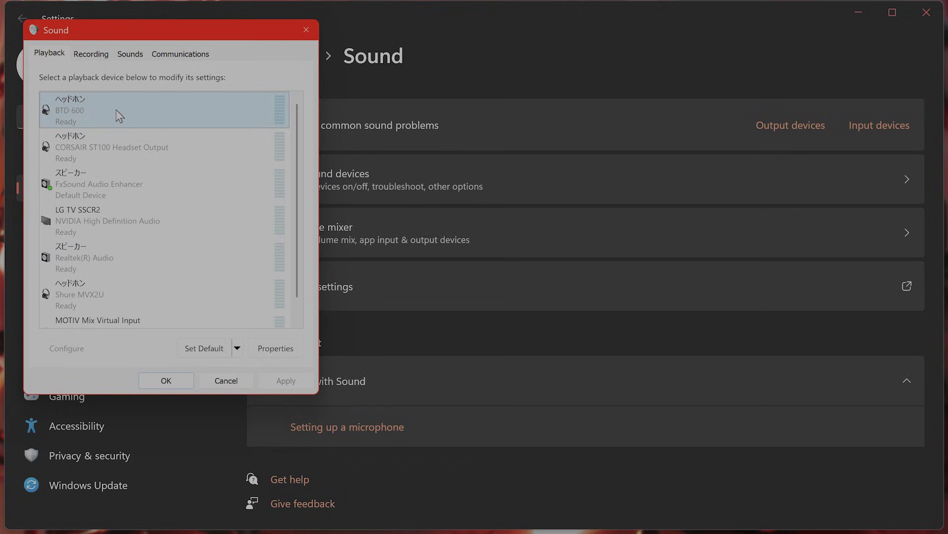
pyautogui.rightClick(108, 112)
pyautogui.click(107, 113)
pyautogui.rightClick(87, 119)
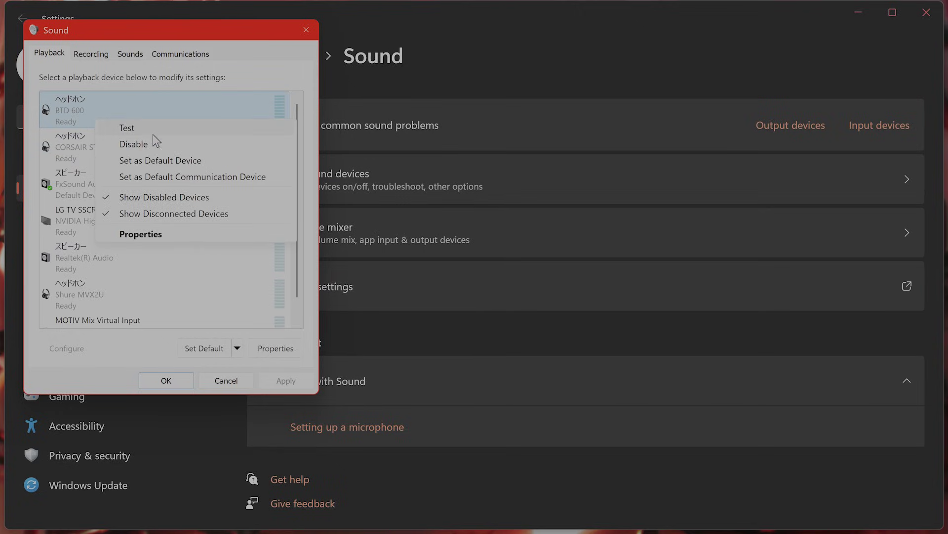
pyautogui.click(151, 116)
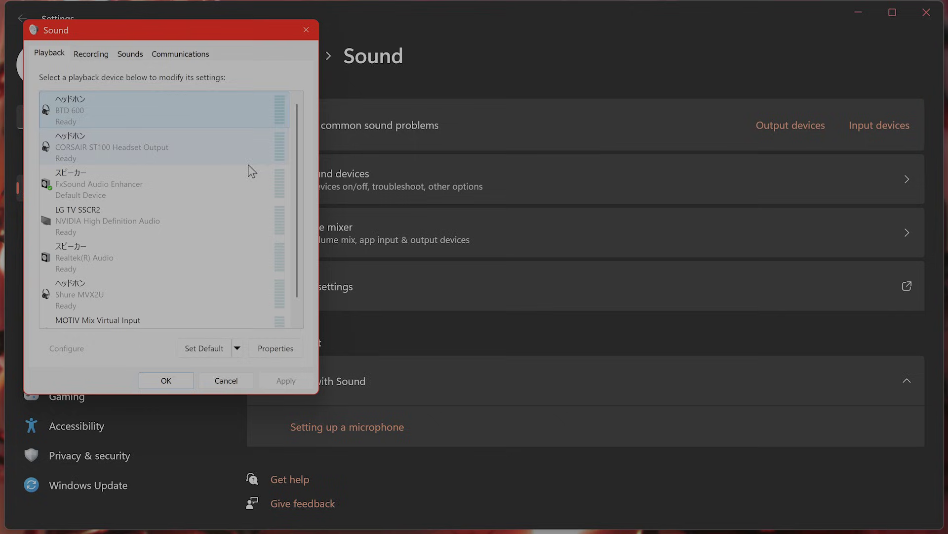
pyautogui.rightClick(99, 114)
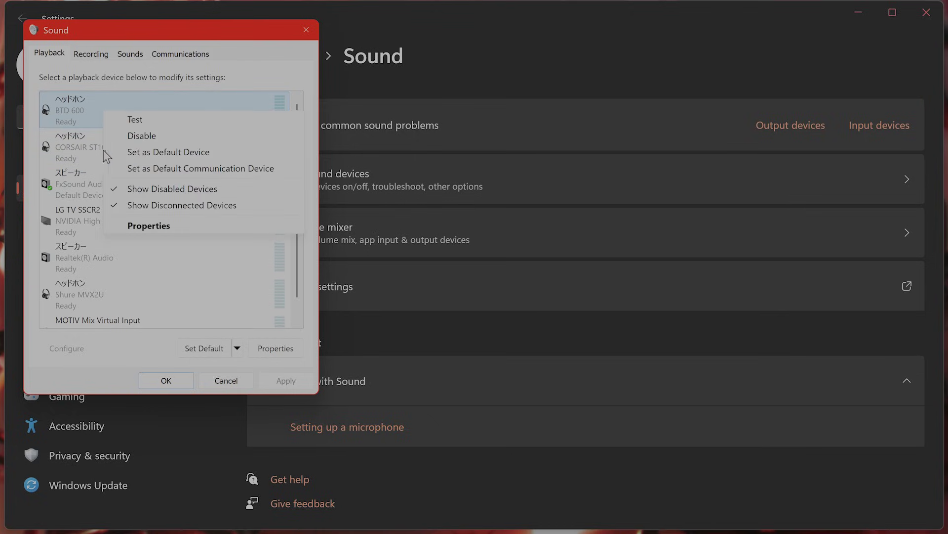
pyautogui.click(85, 111)
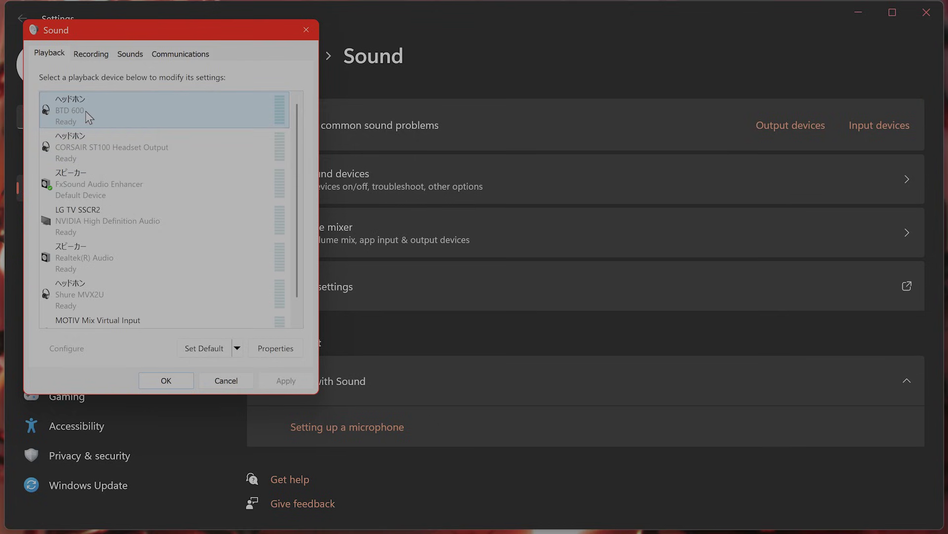
pyautogui.click(237, 381)
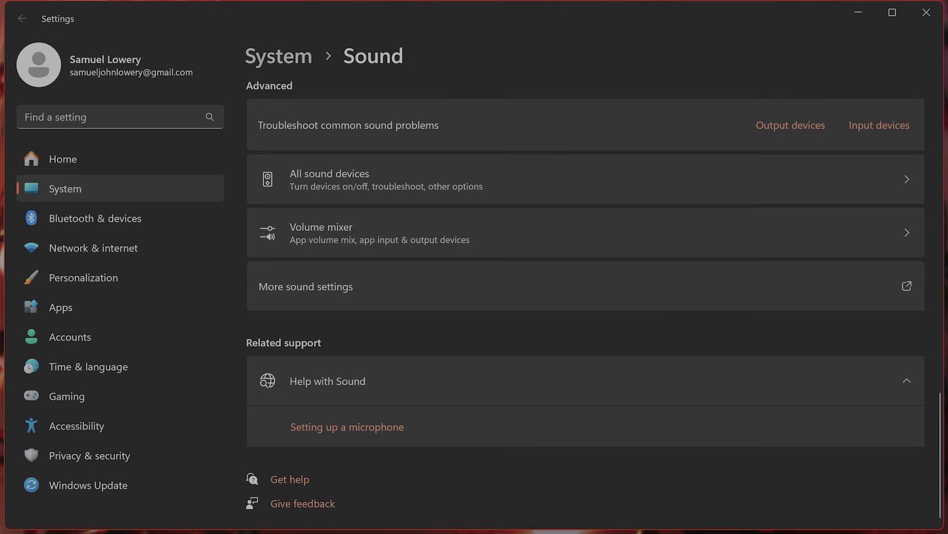
pyautogui.click(927, 12)
# Step: Switch to Discord, review the devices, volumes, input mode and sensitivity in the Voice settings, and open the Debugging page
pyautogui.moveTo(521, 525)
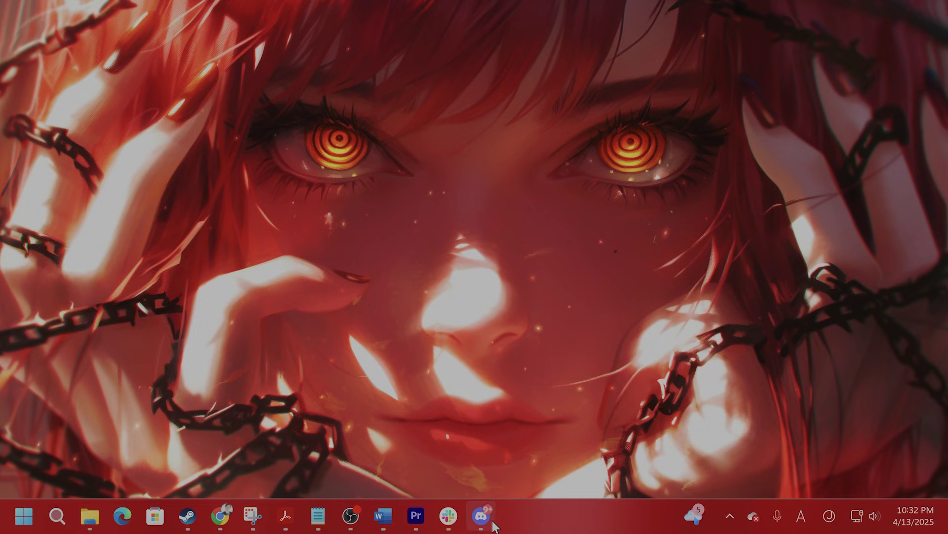
pyautogui.click(491, 517)
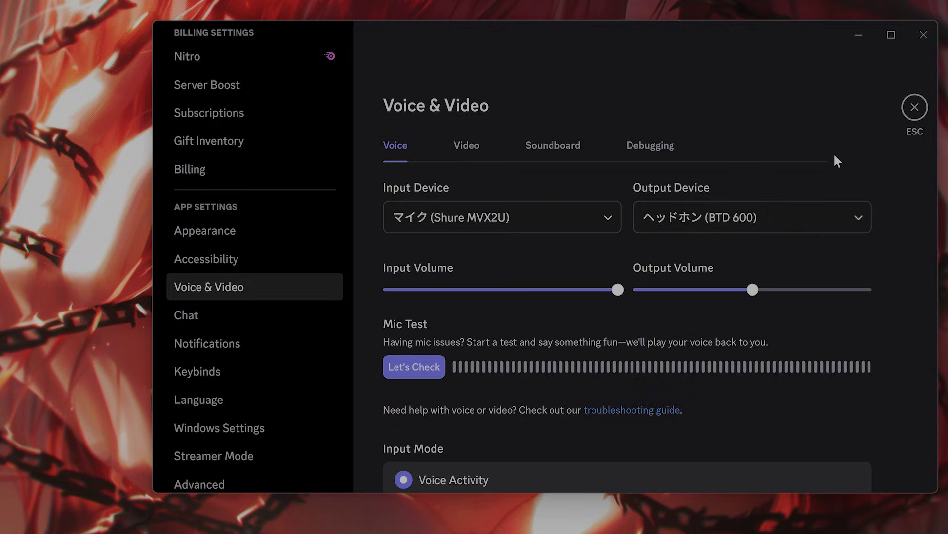
pyautogui.scroll(-2, 747, 144)
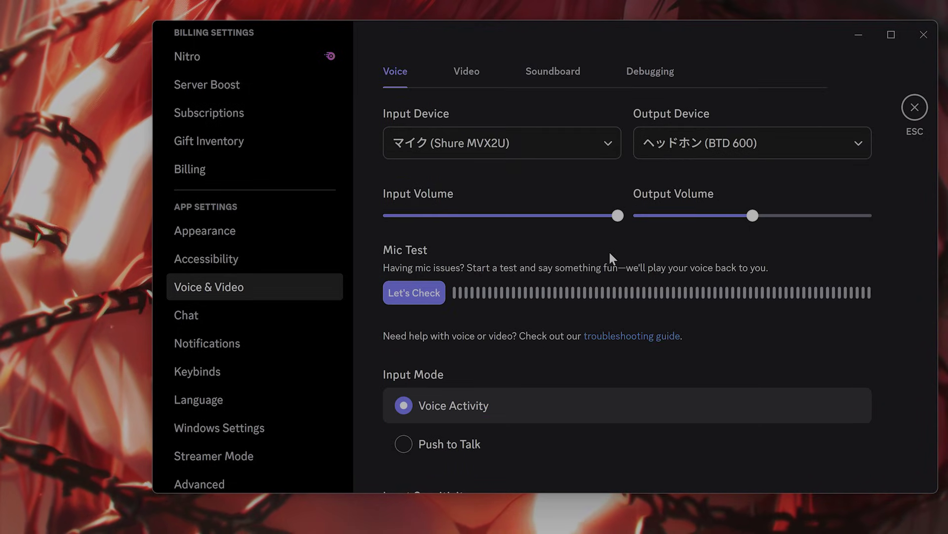
pyautogui.scroll(-2, 609, 250)
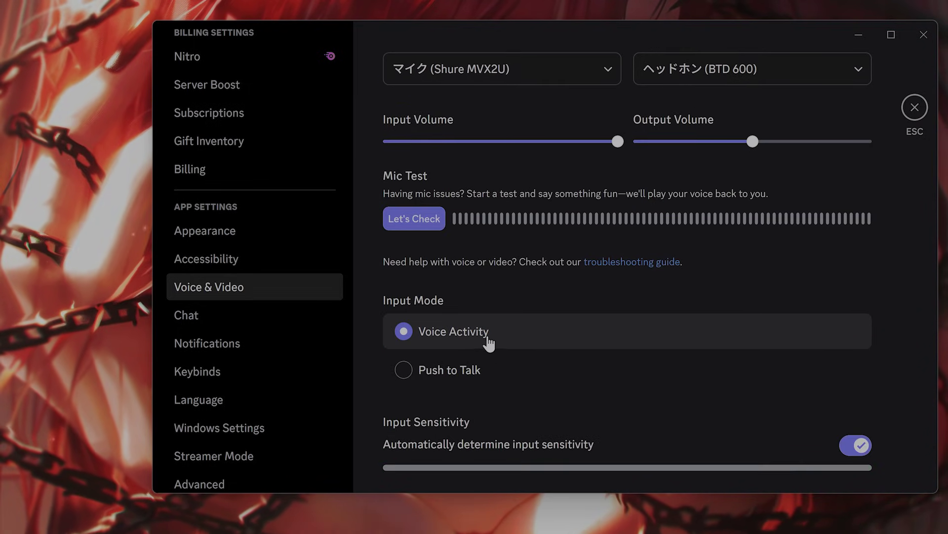
pyautogui.scroll(-4, 611, 338)
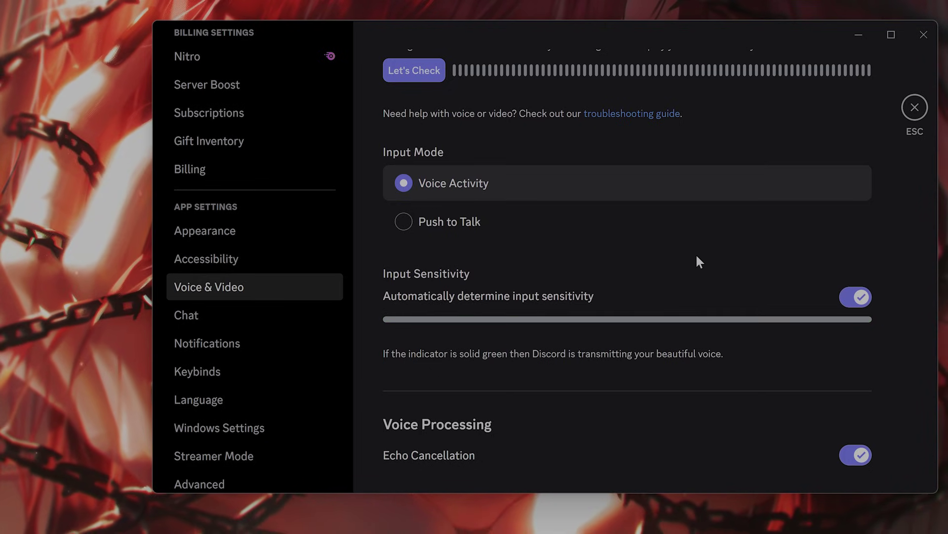
pyautogui.scroll(6, 691, 267)
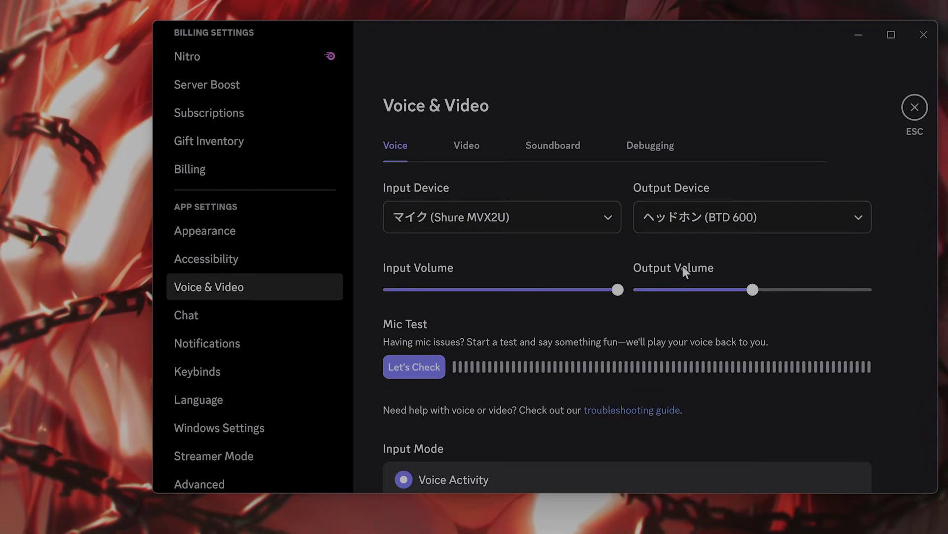
pyautogui.click(648, 148)
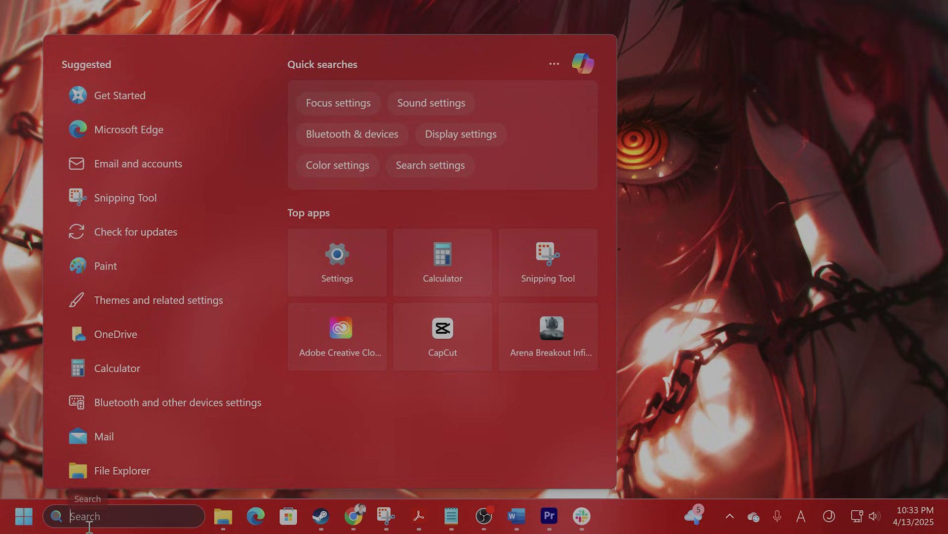
# Step: Open Device Manager and expand the Audio inputs and outputs category to list the audio devices
pyautogui.write('discordevice')
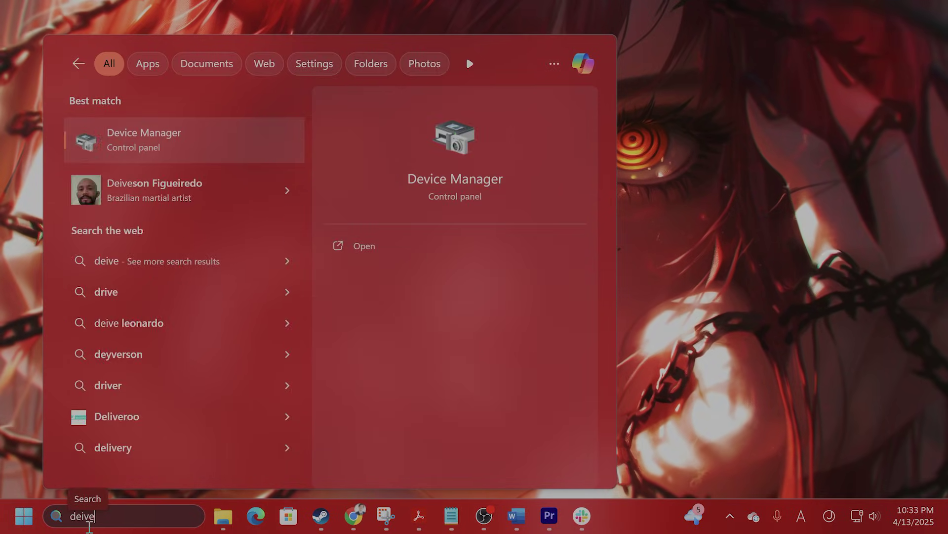
pyautogui.press('Return')
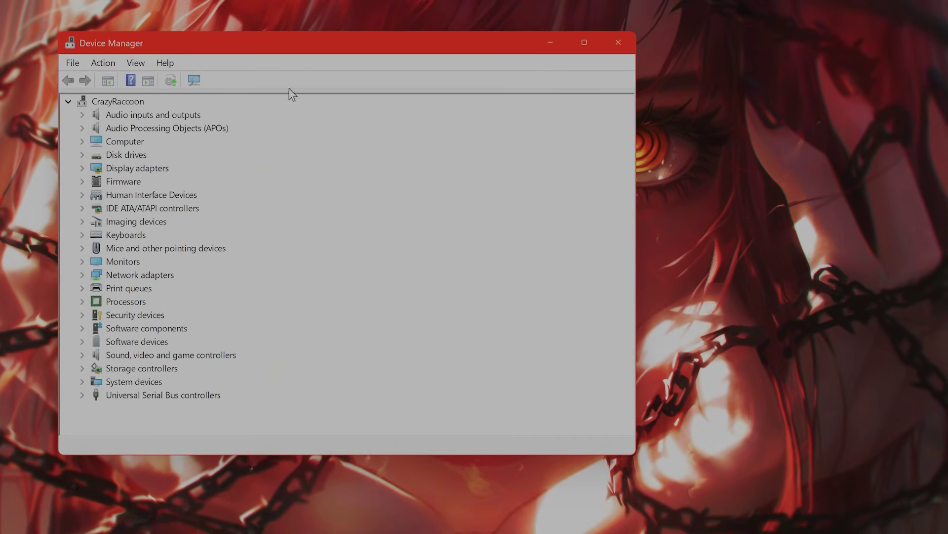
pyautogui.click(113, 116)
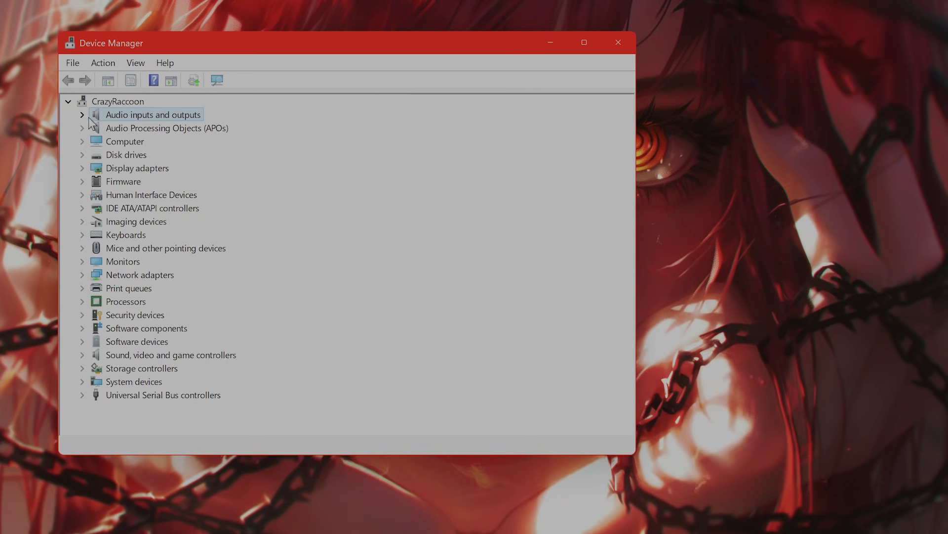
pyautogui.click(83, 115)
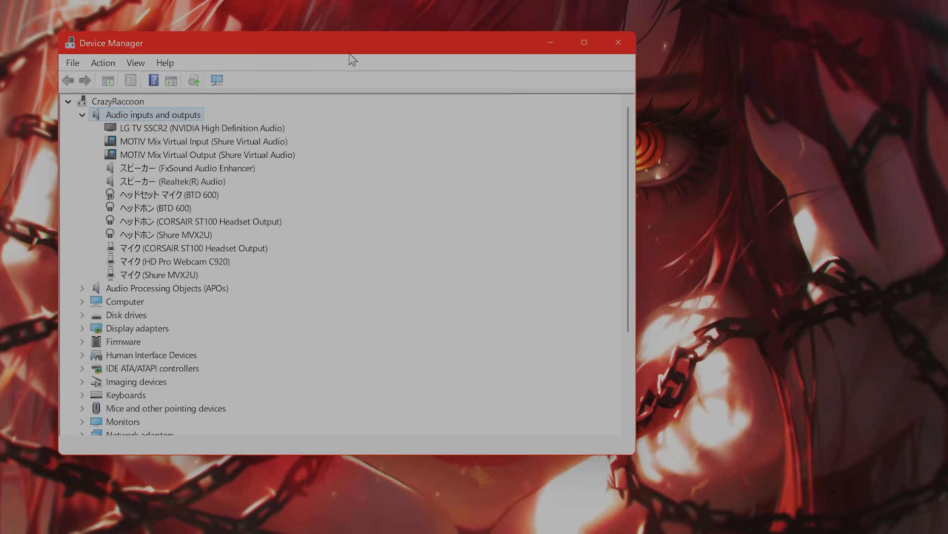
pyautogui.moveTo(349, 52); pyautogui.dragTo(547, 81)
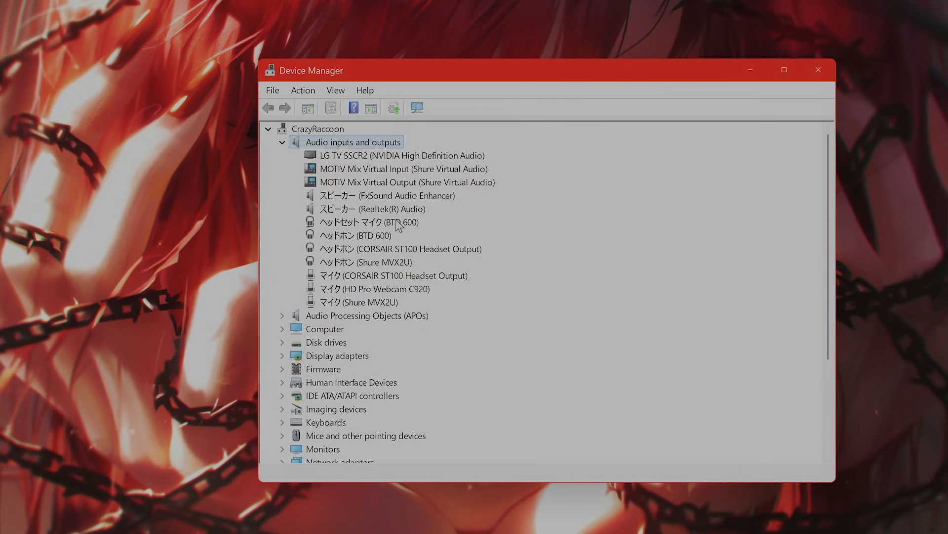
# Step: Inspect the driver update options for the BTD 600 headset microphone, cancel the update, and close Device Manager
pyautogui.rightClick(389, 227)
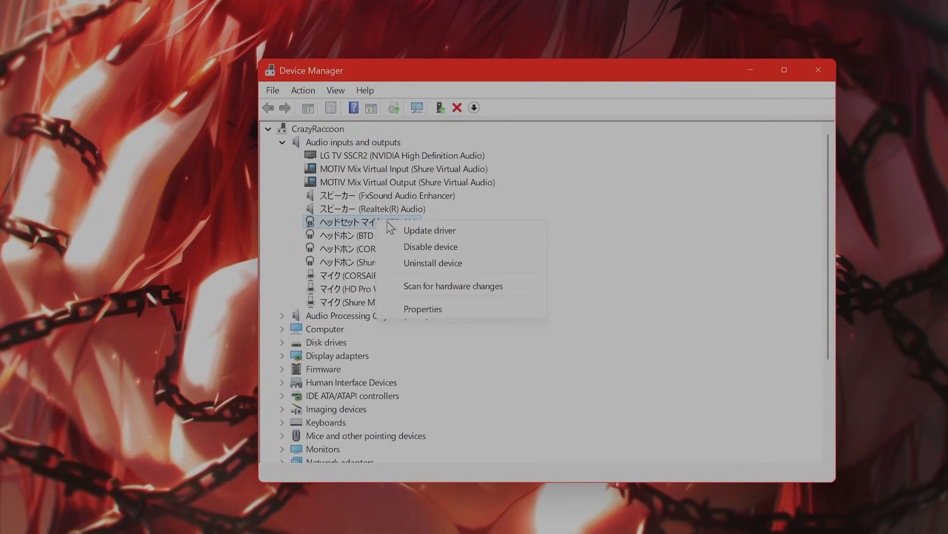
pyautogui.click(425, 231)
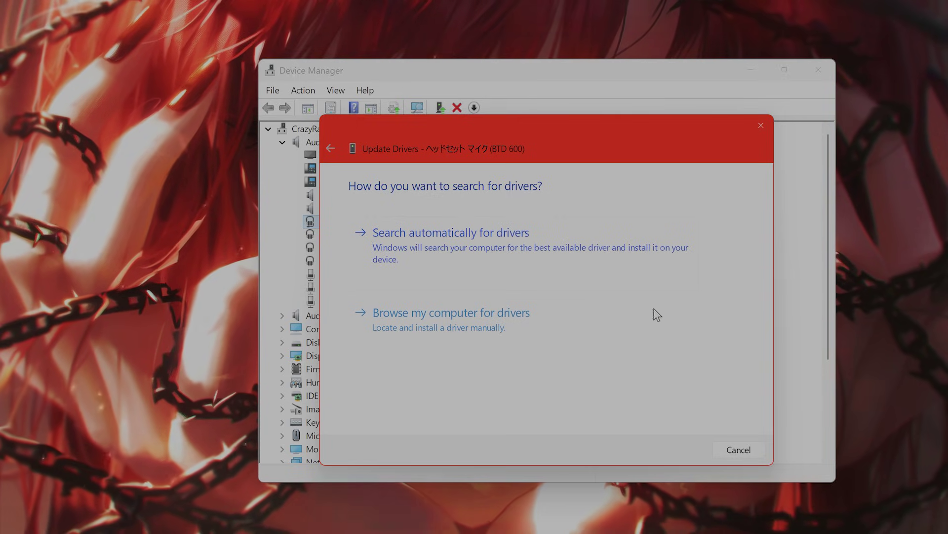
pyautogui.click(739, 450)
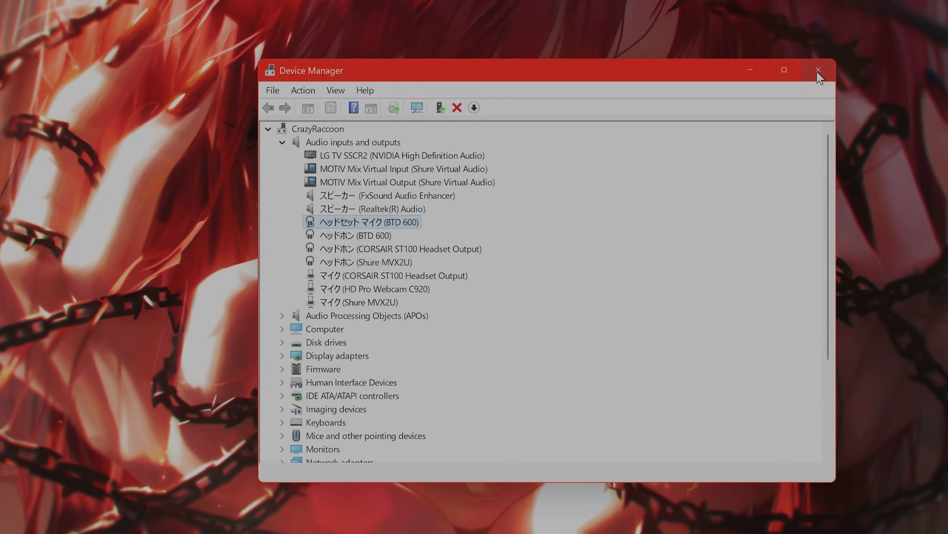
pyautogui.click(819, 74)
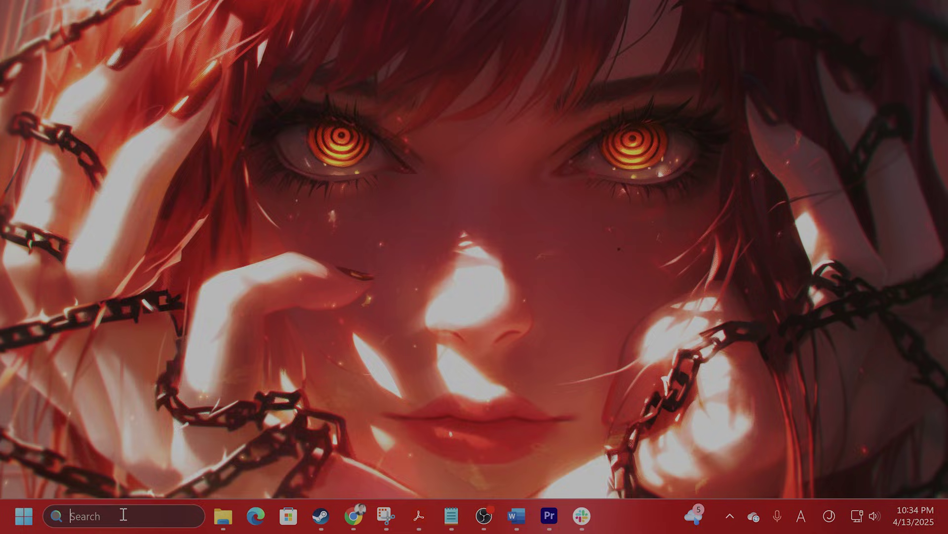
# Step: Open Windows Security and view the public network's Microsoft Defender Firewall settings under Firewall & network protection
pyautogui.click(123, 514)
pyautogui.write('windows')
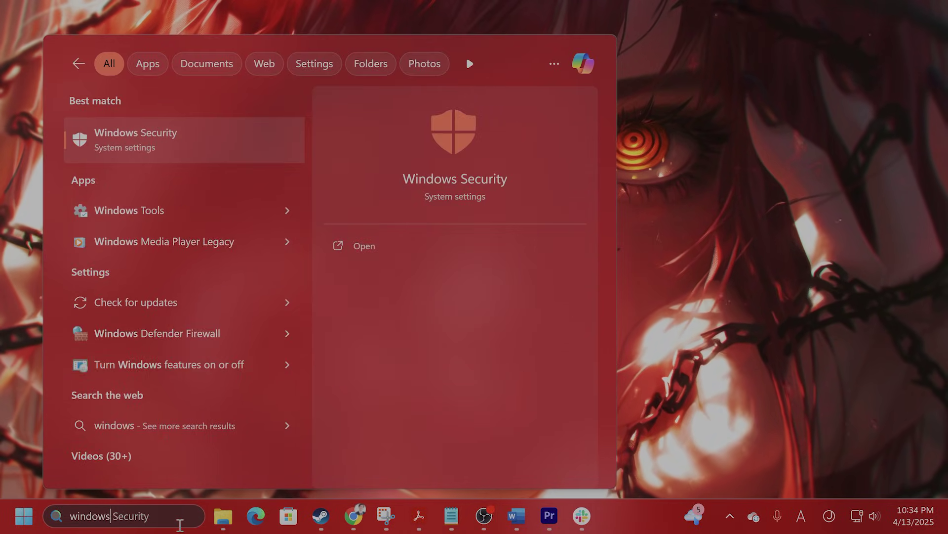
pyautogui.press('Return')
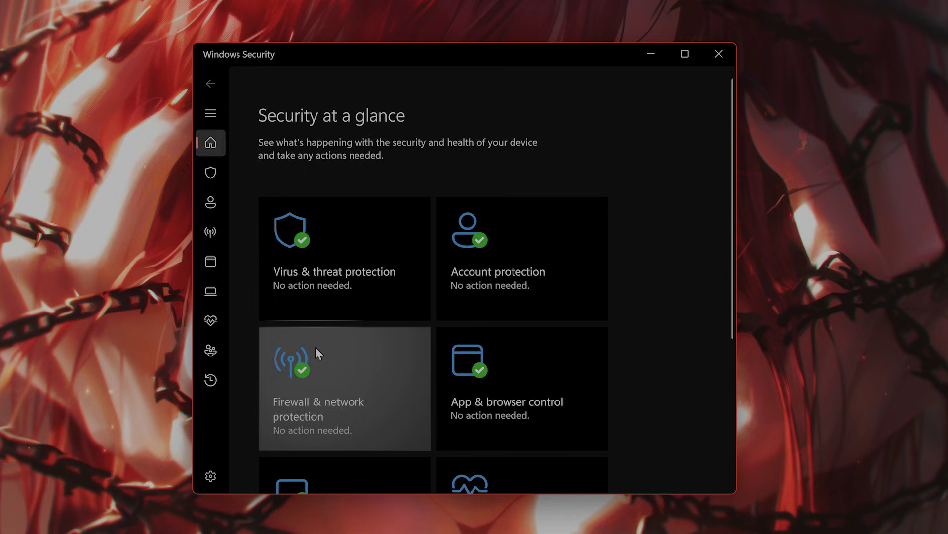
pyautogui.click(321, 396)
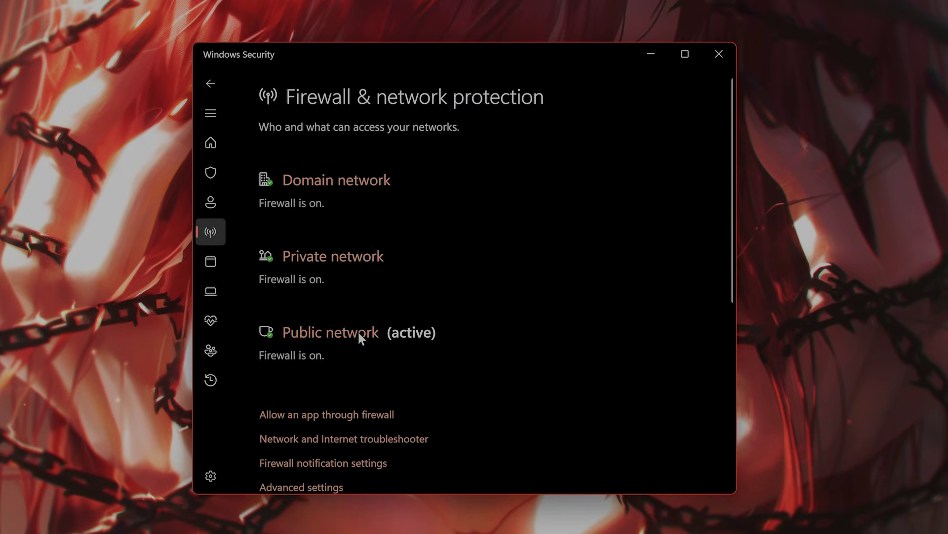
pyautogui.click(358, 334)
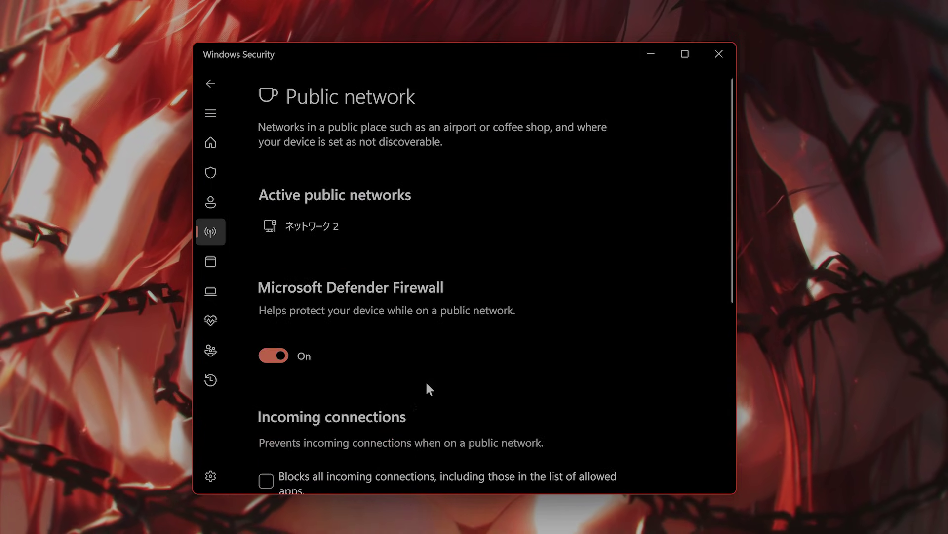